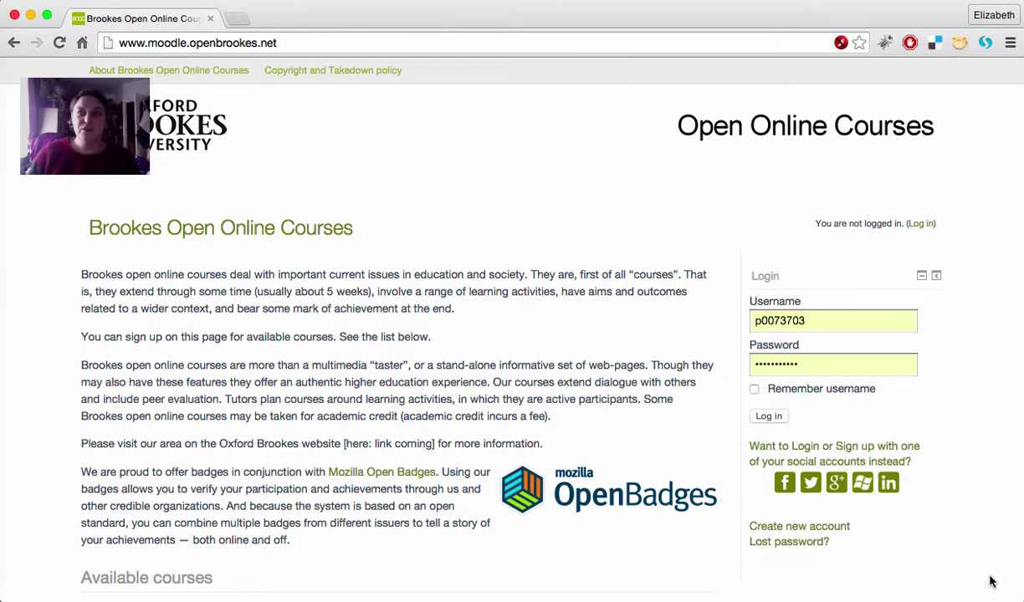
- Log in to Brookes Open Online Courses and scroll down the Available courses list
click(767, 417)
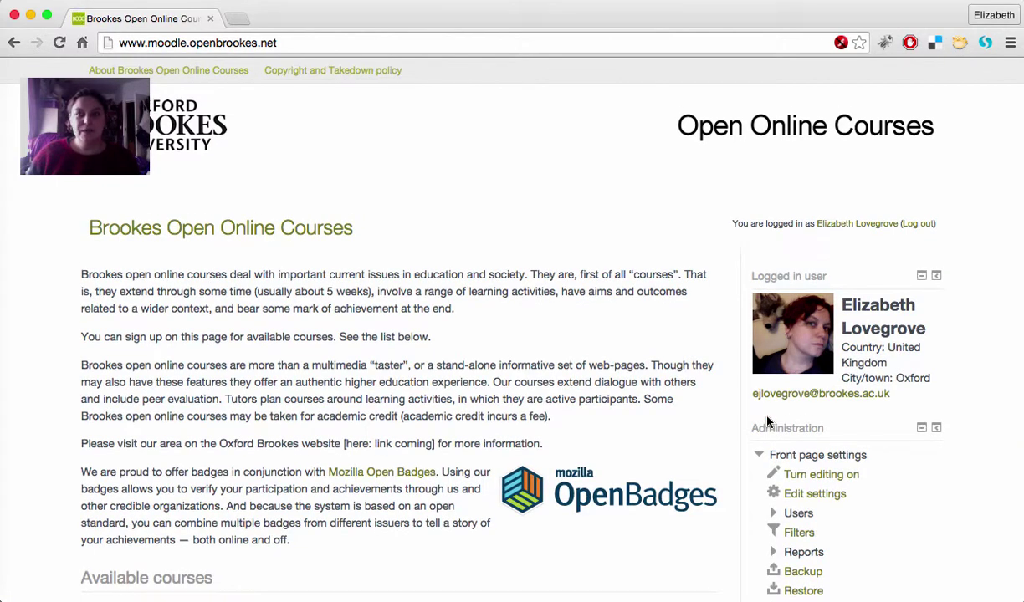
scroll(619, 387, down, 1)
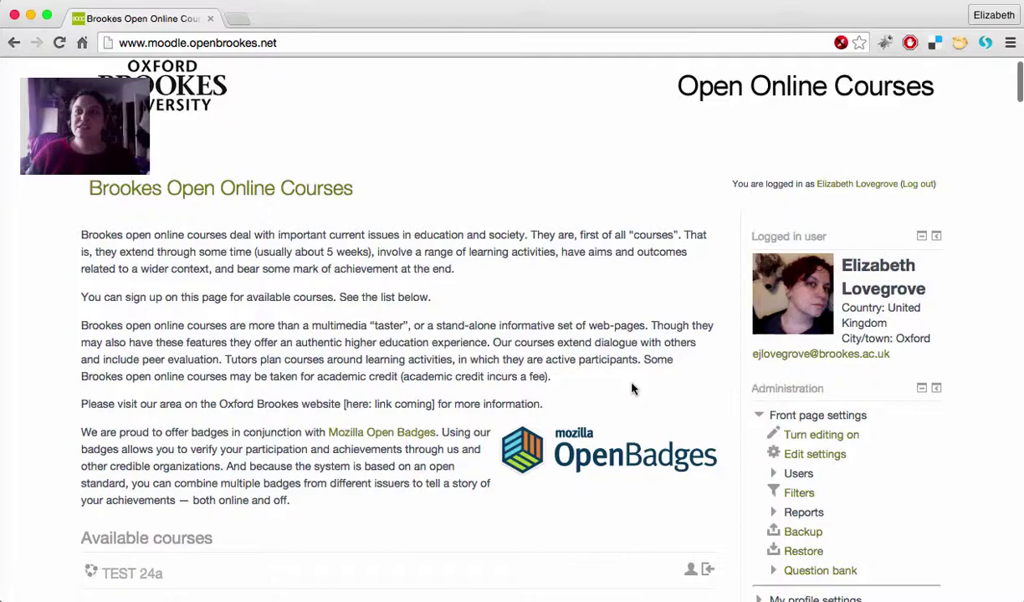
scroll(633, 388, down, 15)
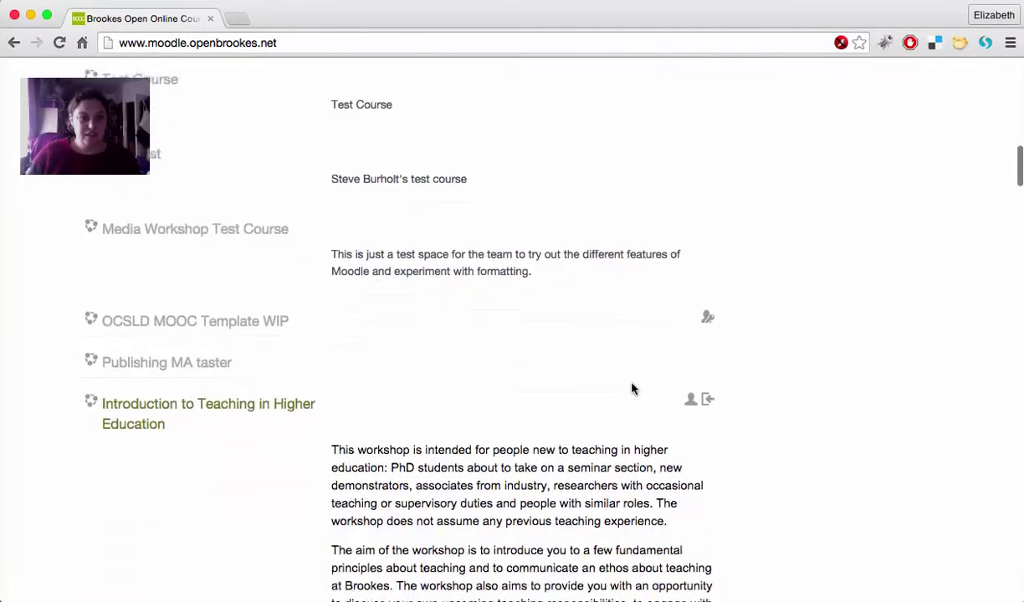
scroll(633, 388, down, 15)
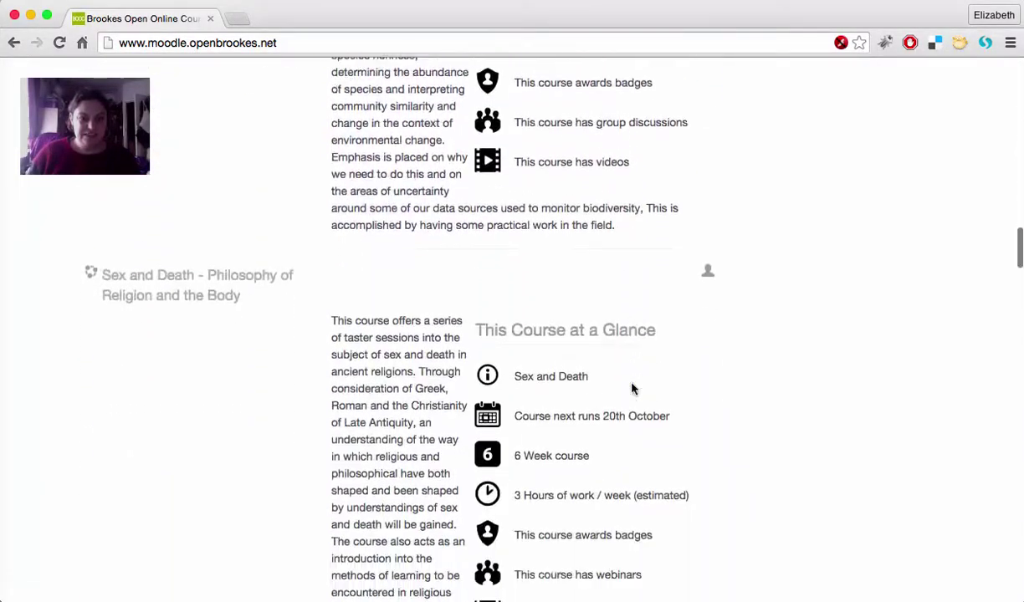
scroll(633, 388, down, 15)
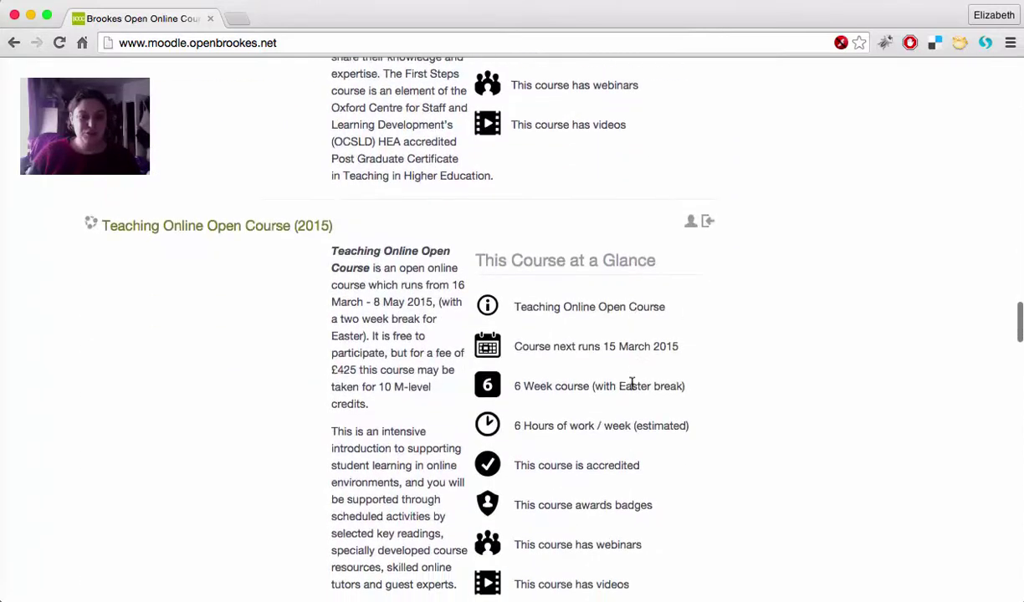
- Open Teaching Online Open Course (2015) and read through the week 1 Inducting topic, tasks and key reading
click(210, 228)
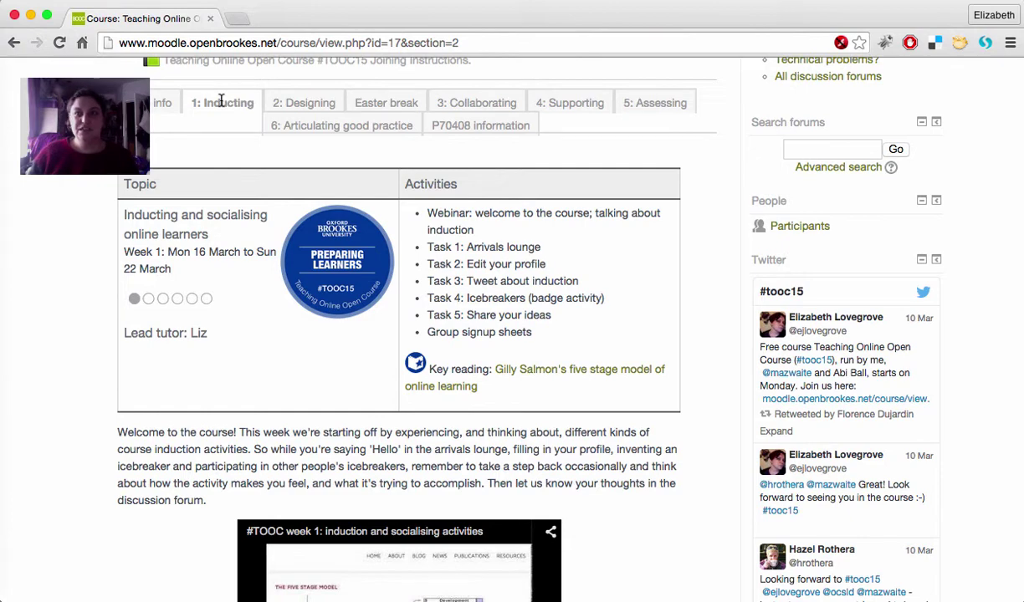
scroll(827, 142, down, 1)
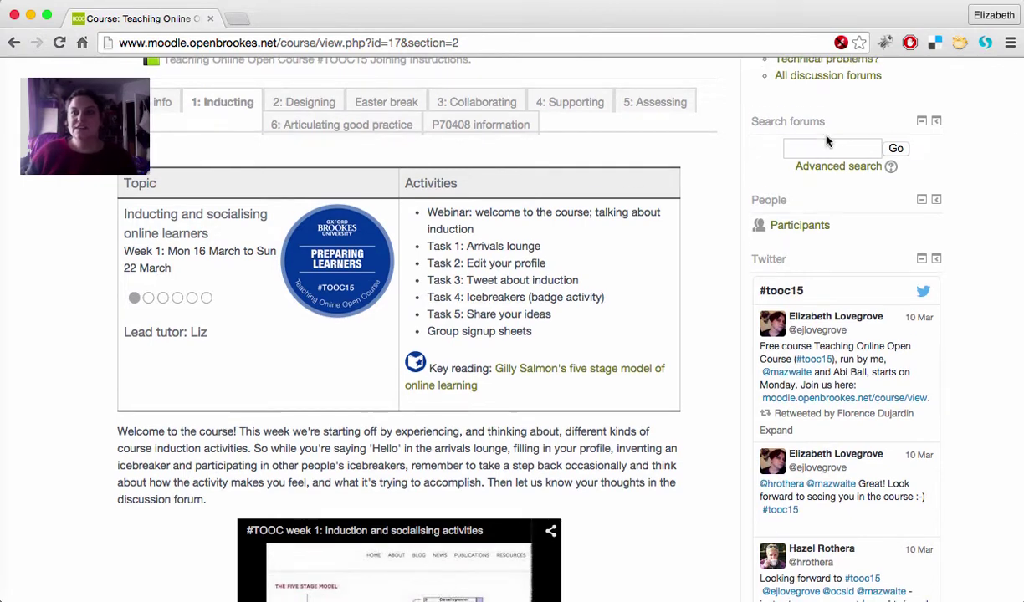
scroll(826, 142, up, 4)
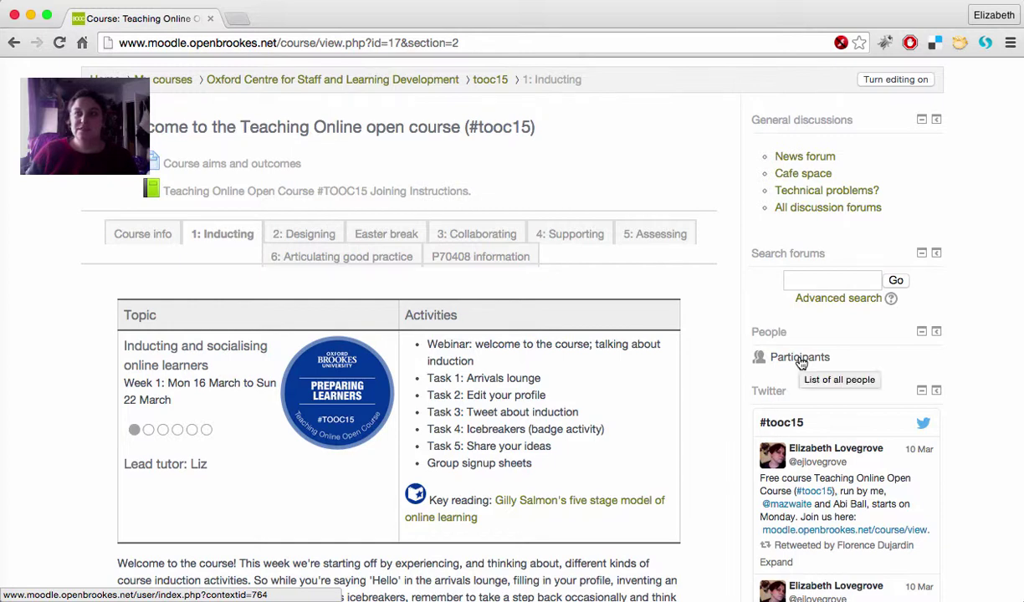
scroll(800, 534, down, 1)
scroll(800, 534, down, 2)
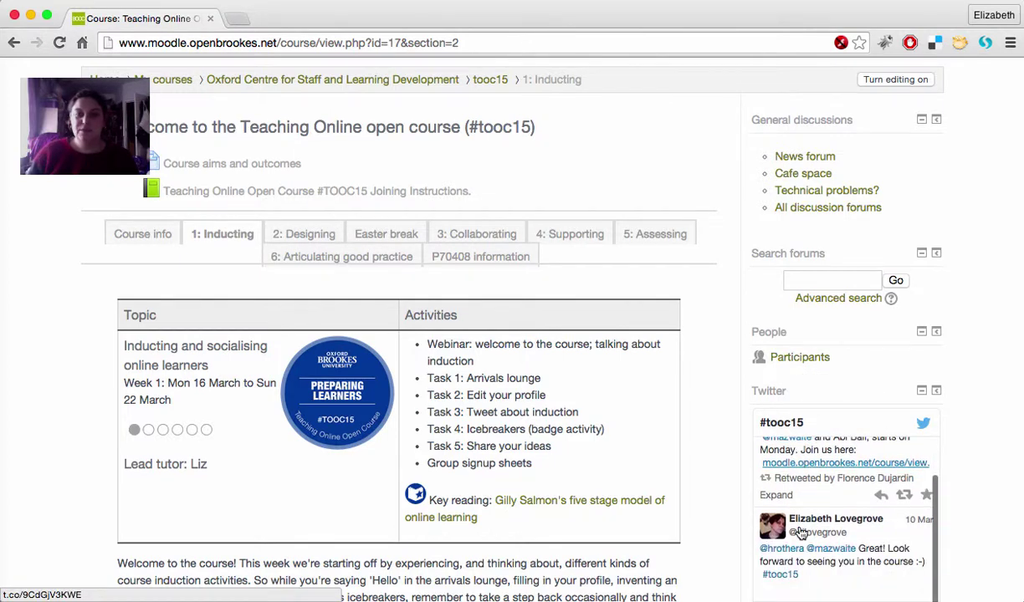
scroll(721, 468, down, 2)
scroll(718, 471, down, 1)
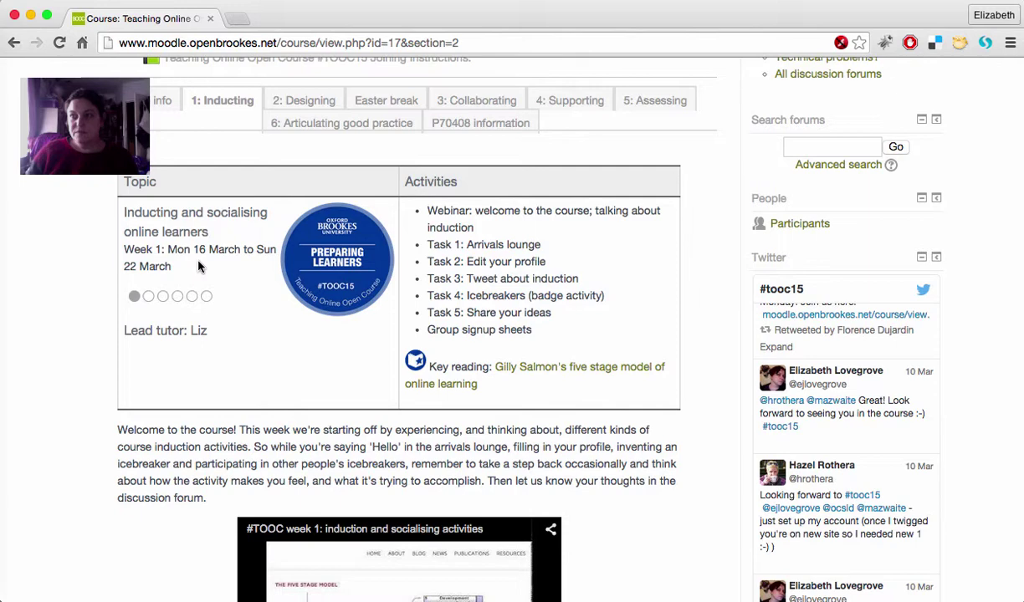
scroll(198, 265, down, 6)
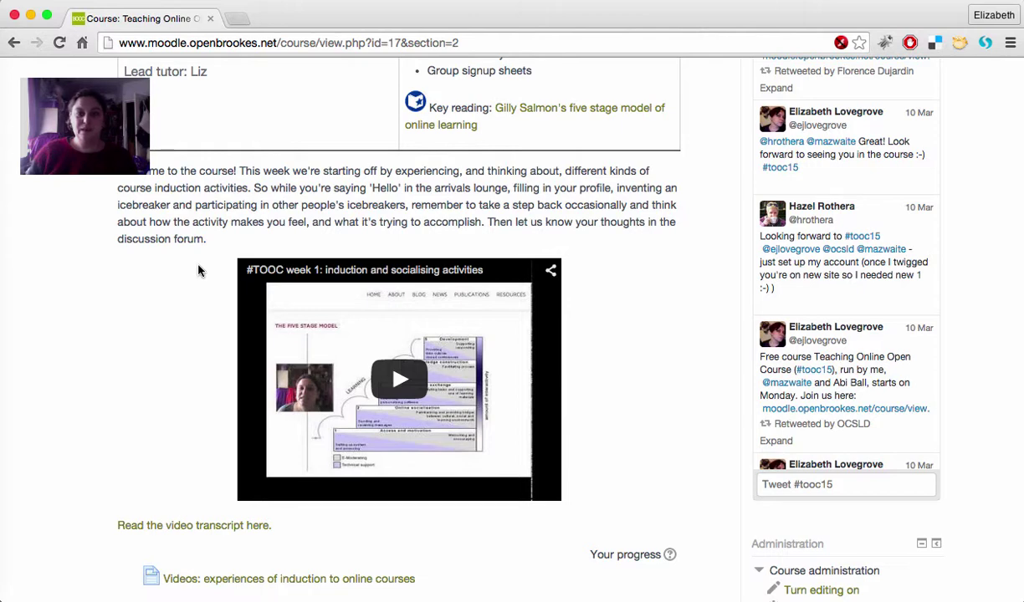
scroll(199, 270, down, 10)
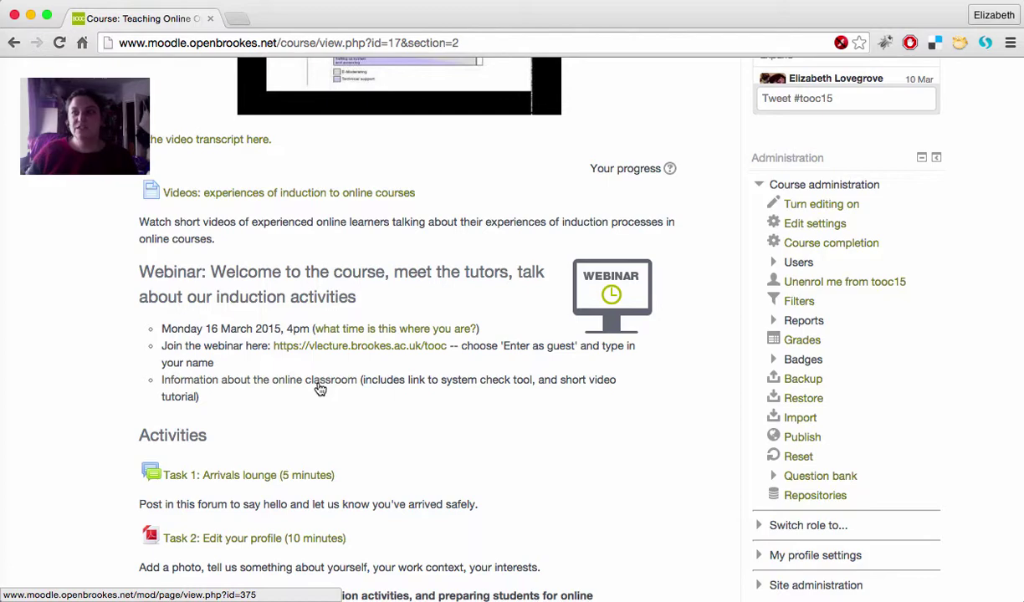
scroll(320, 389, down, 7)
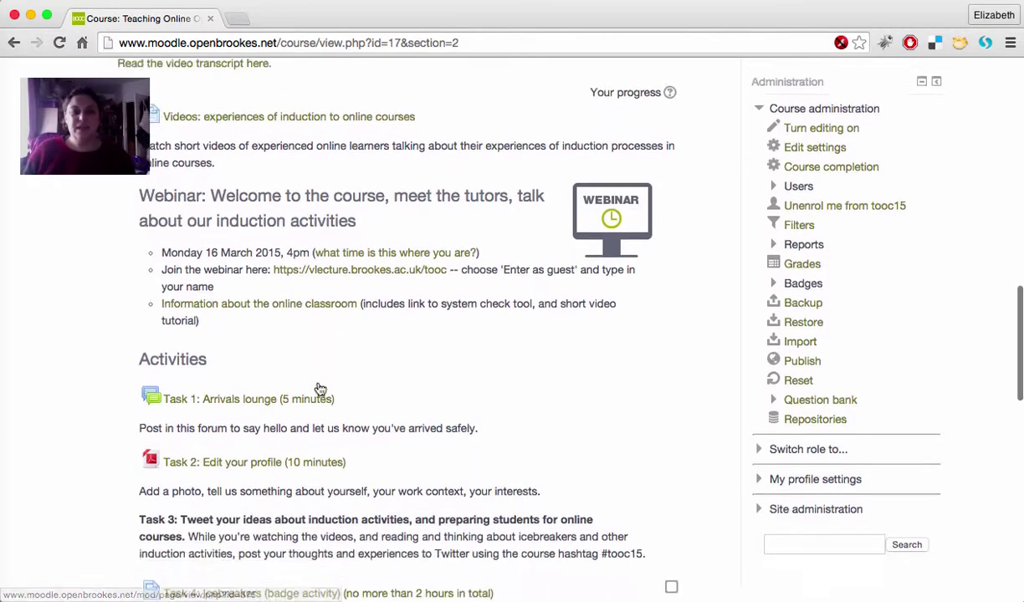
scroll(318, 387, down, 3)
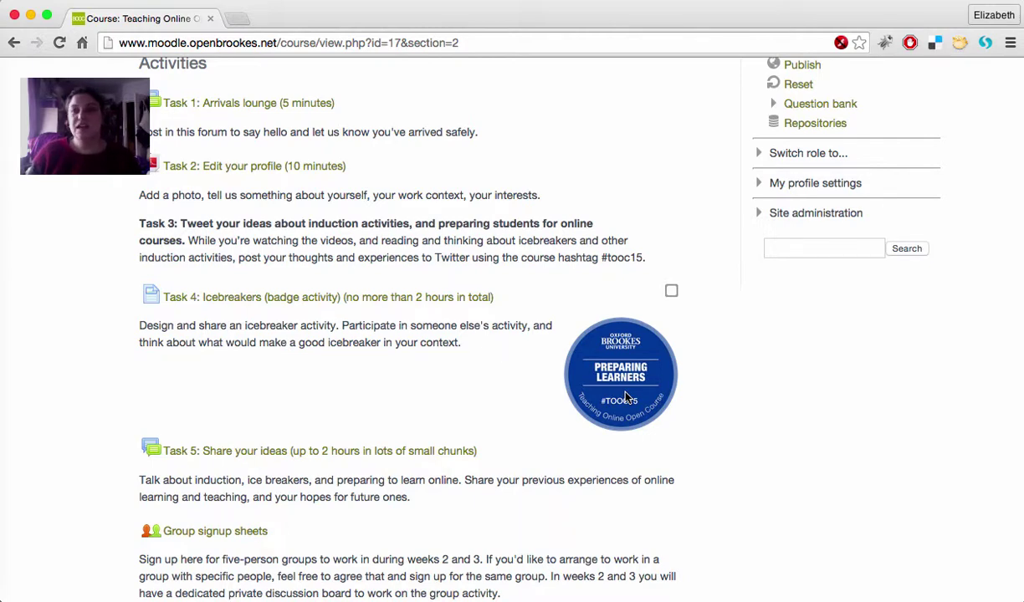
scroll(625, 398, down, 3)
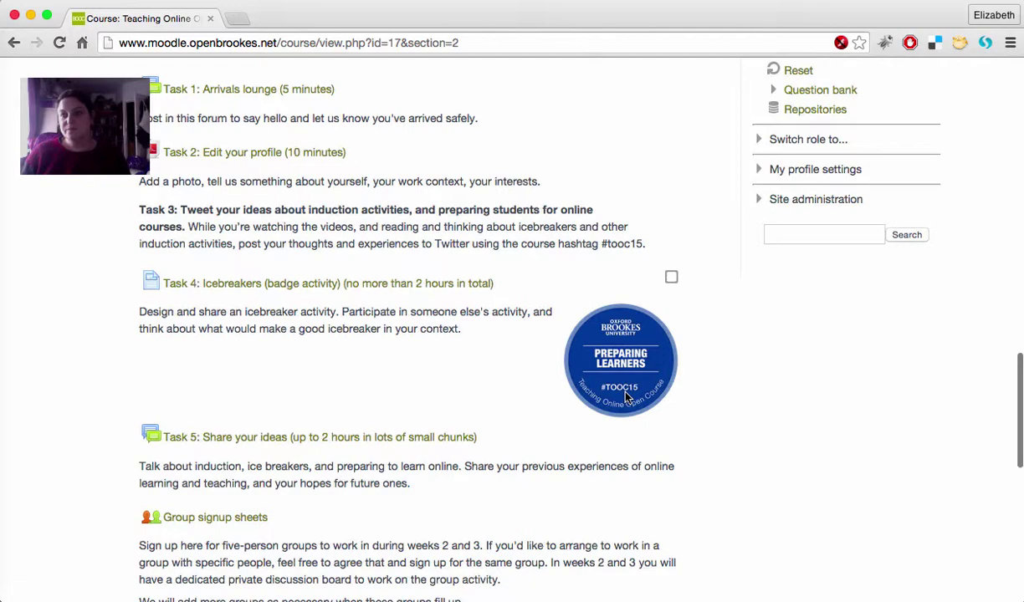
scroll(625, 398, down, 8)
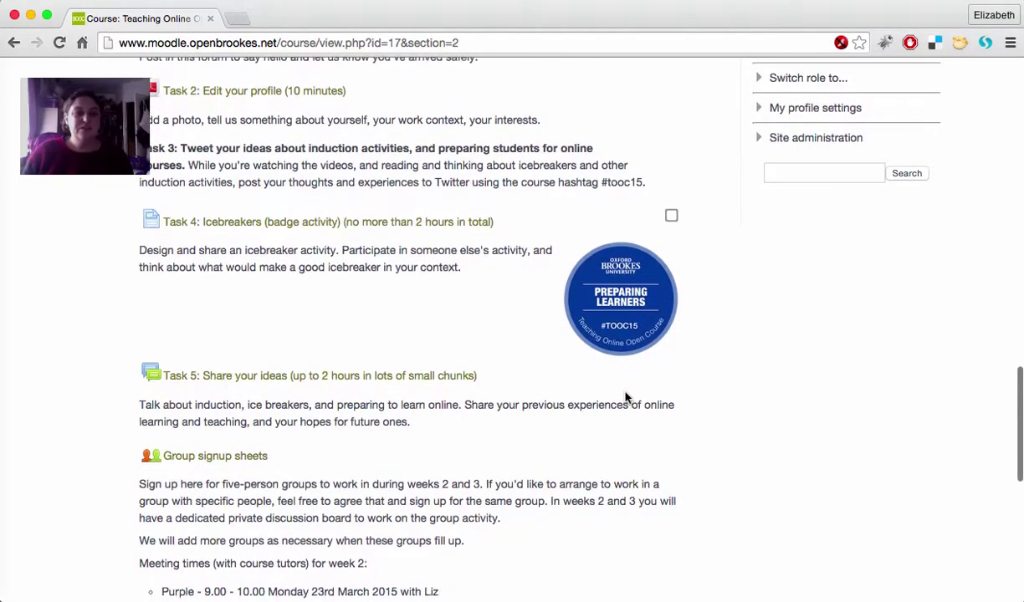
scroll(626, 398, up, 14)
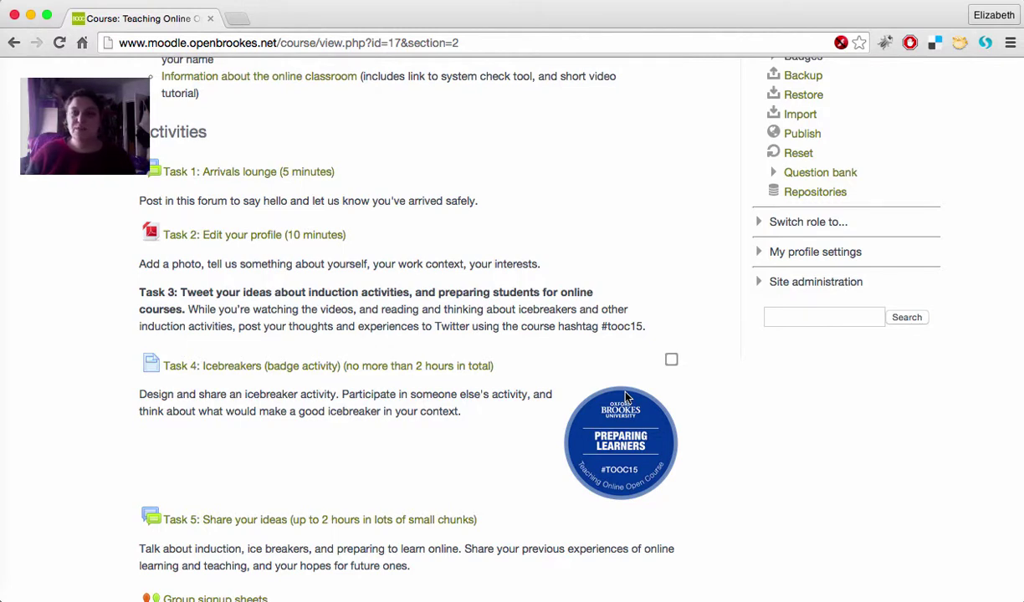
scroll(624, 393, up, 20)
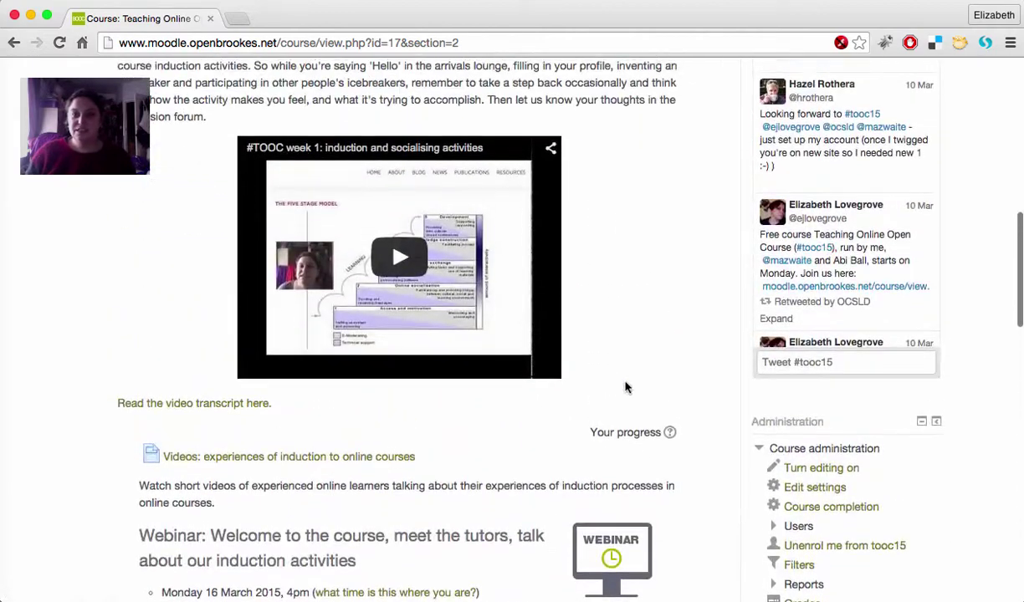
scroll(632, 256, up, 15)
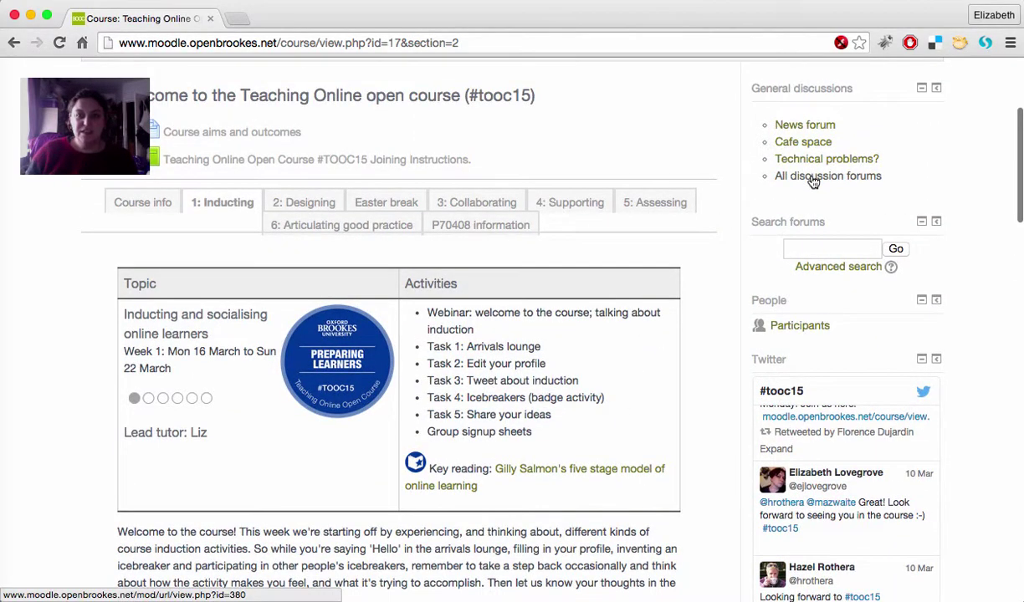
- Browse the Forums index: News, Cafe space, Technical problems?, Task 1 and Task 5 forums
click(812, 179)
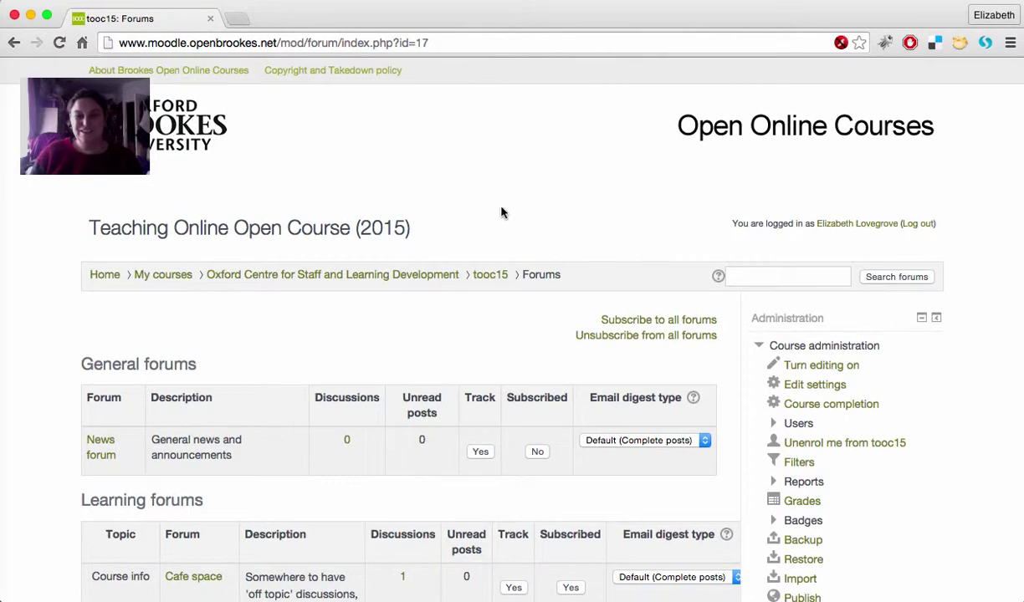
scroll(450, 288, down, 5)
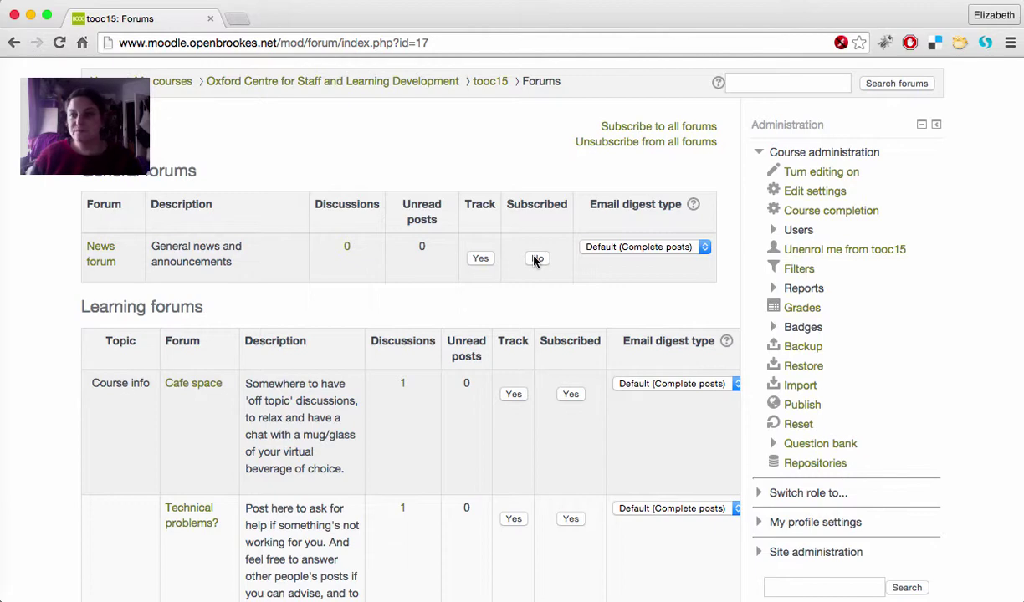
scroll(535, 261, down, 5)
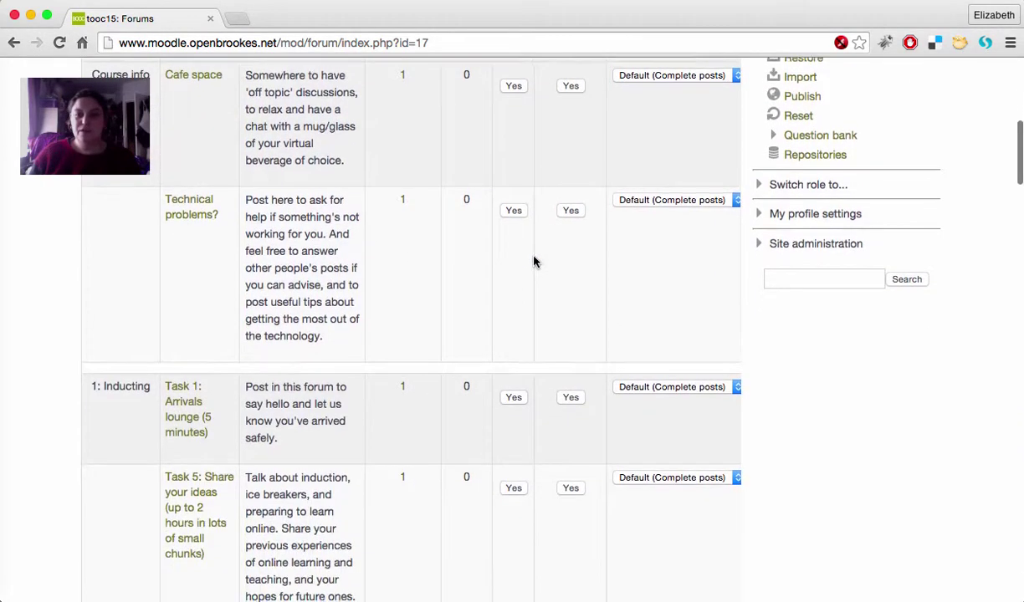
- Expand My profile settings, open the Edit profile form and scroll through it
click(763, 213)
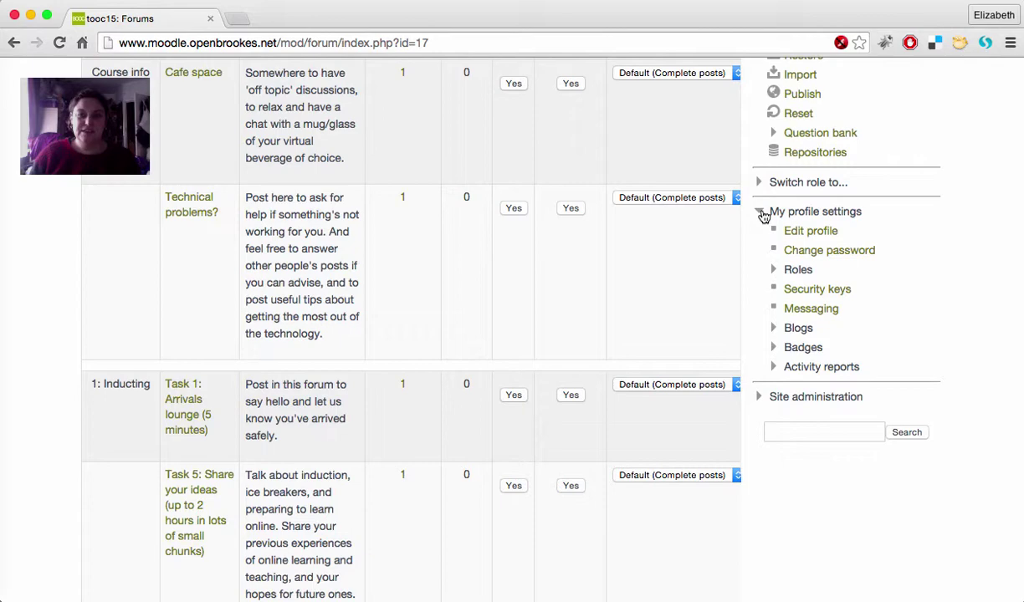
click(820, 233)
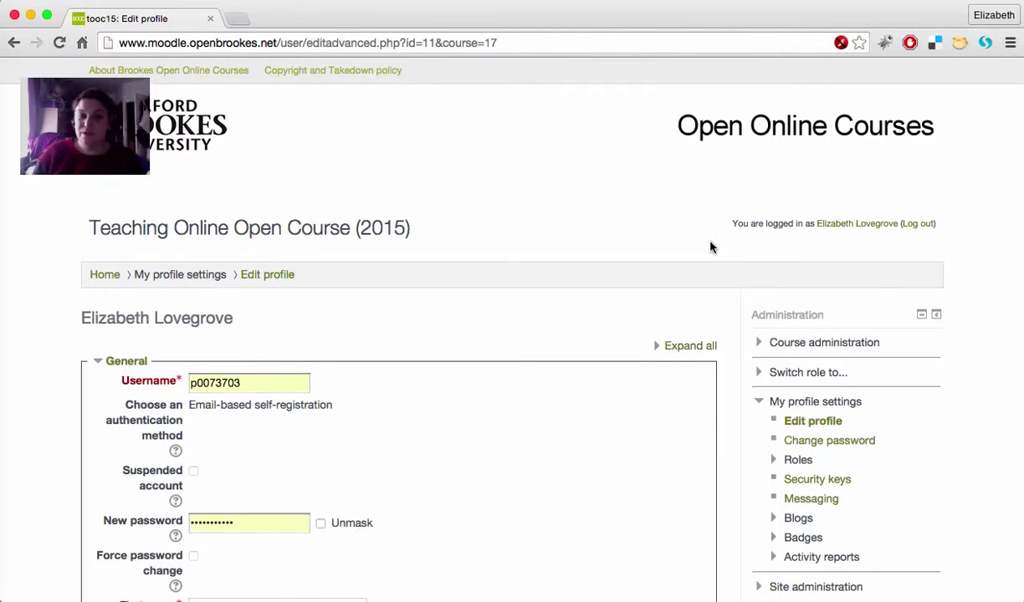
scroll(556, 272, down, 5)
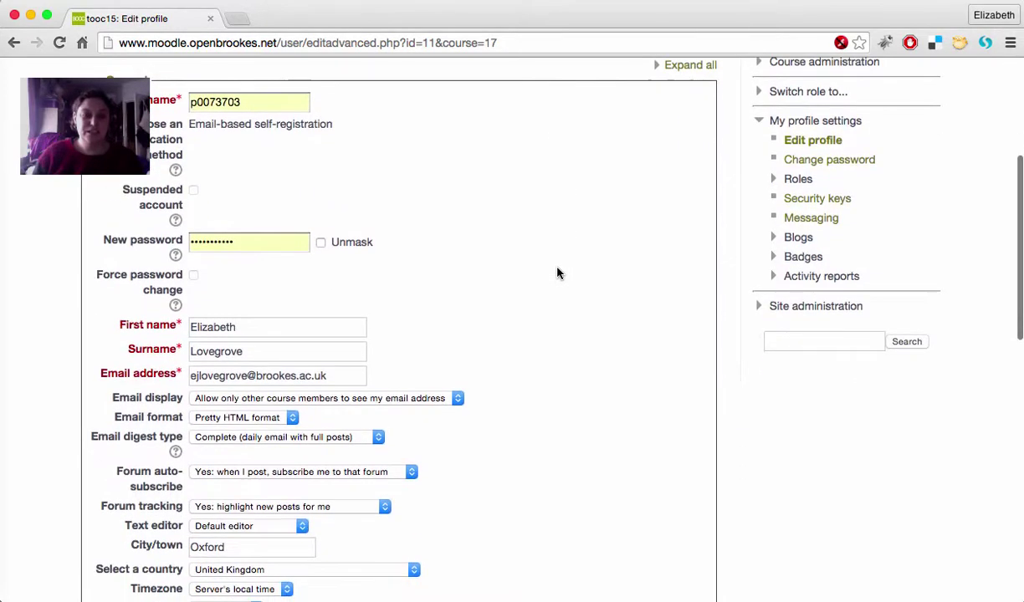
scroll(558, 273, down, 4)
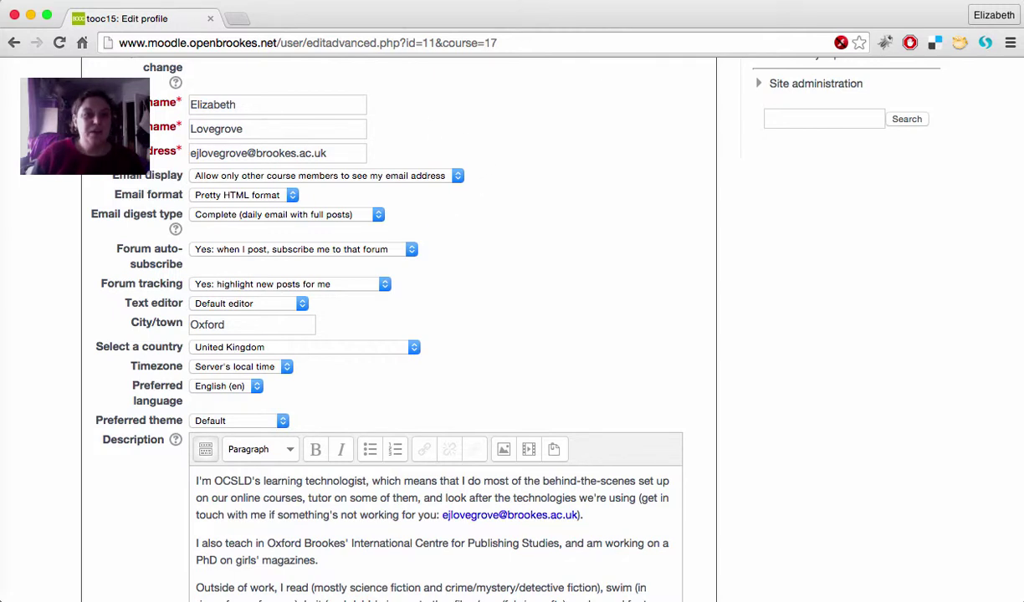
- Check the Email digest type choices, leaving it on Complete
click(351, 217)
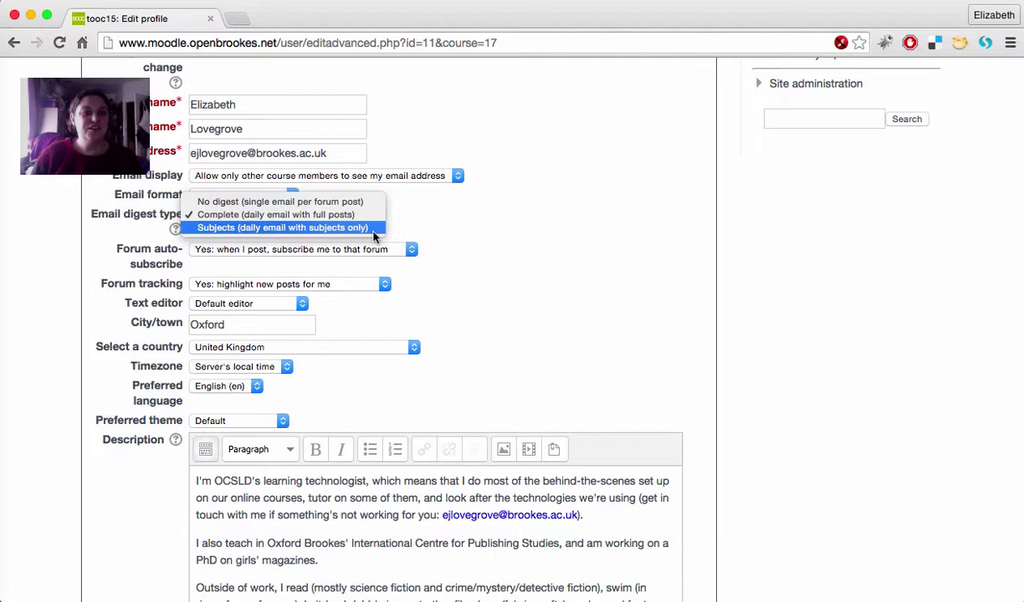
click(635, 220)
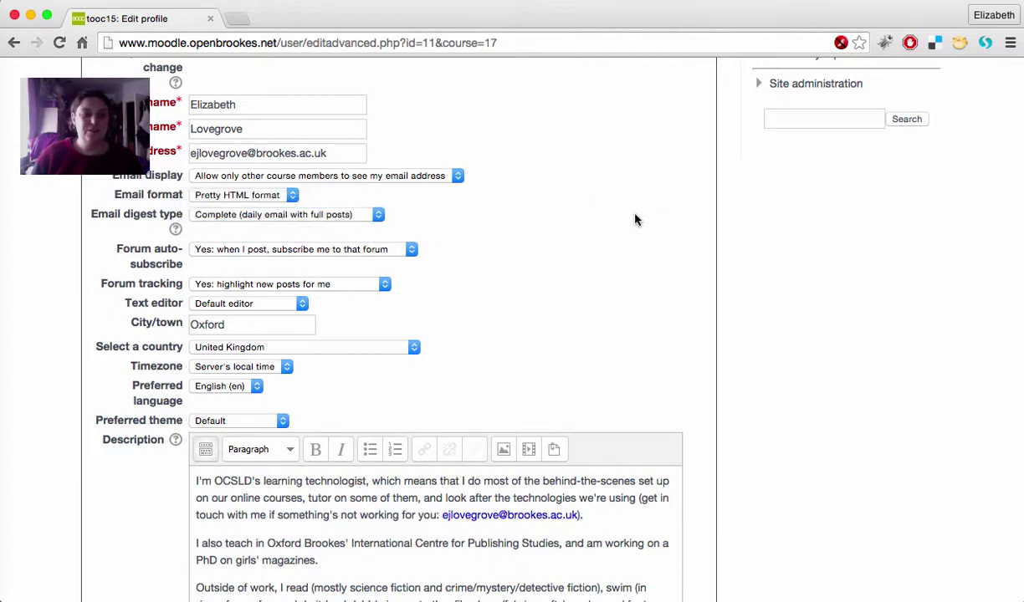
scroll(635, 220, down, 10)
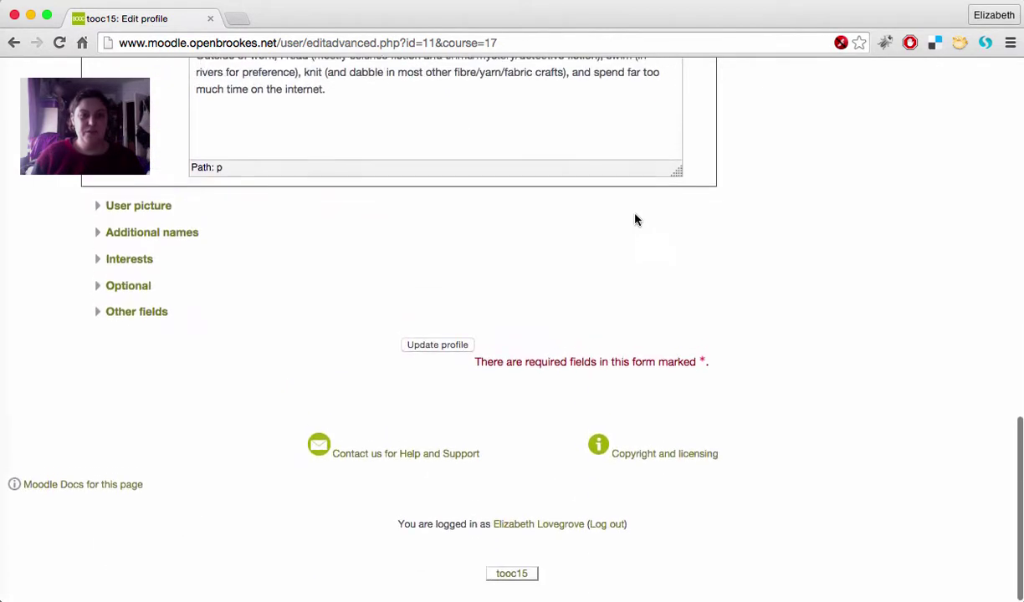
- Save the profile, then return to the tooc15 course page and scroll through the 1: Inducting readings
click(450, 347)
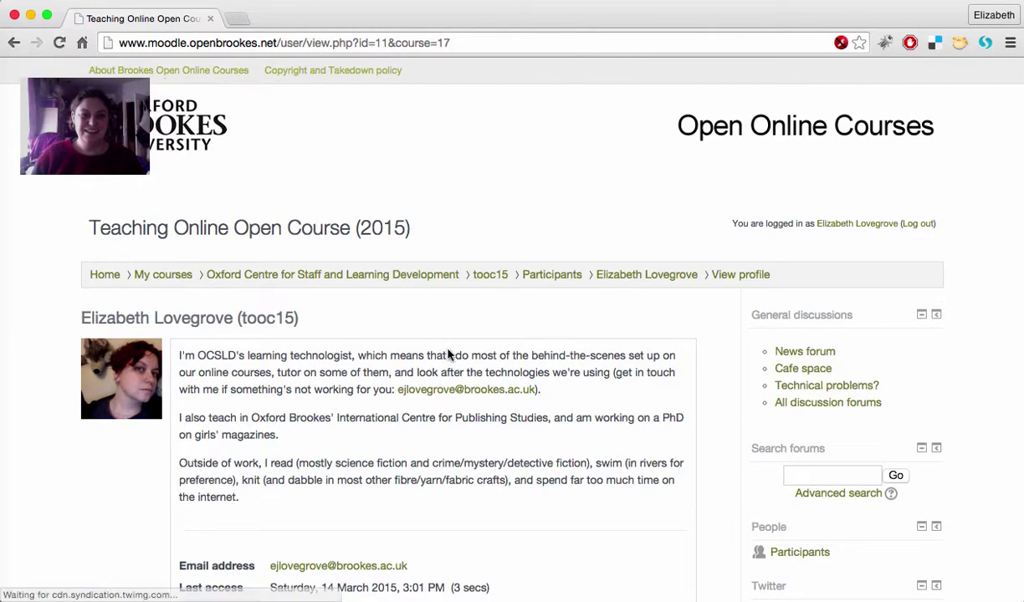
click(501, 276)
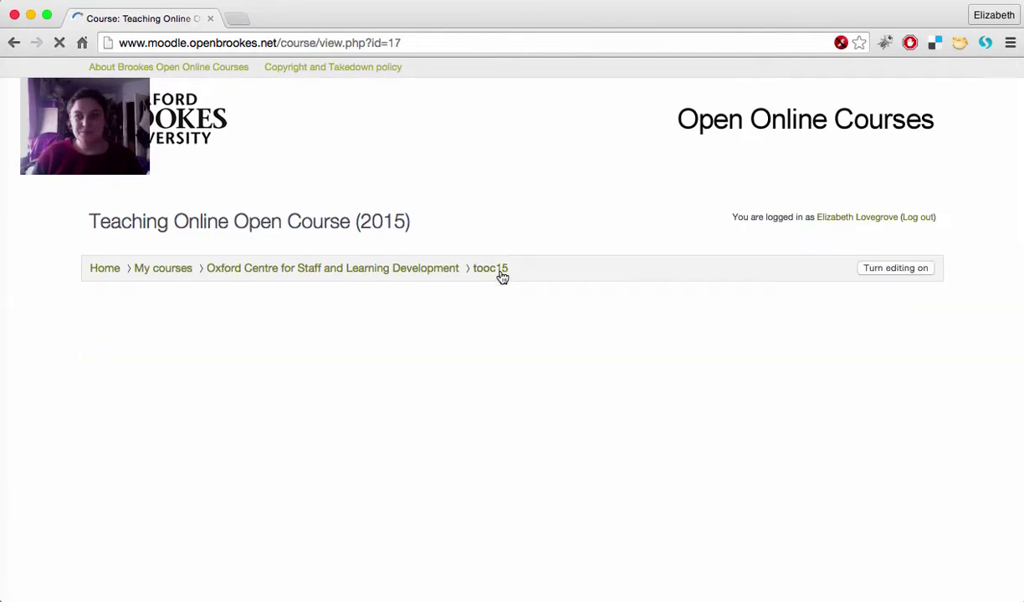
scroll(665, 196, down, 3)
scroll(665, 197, down, 15)
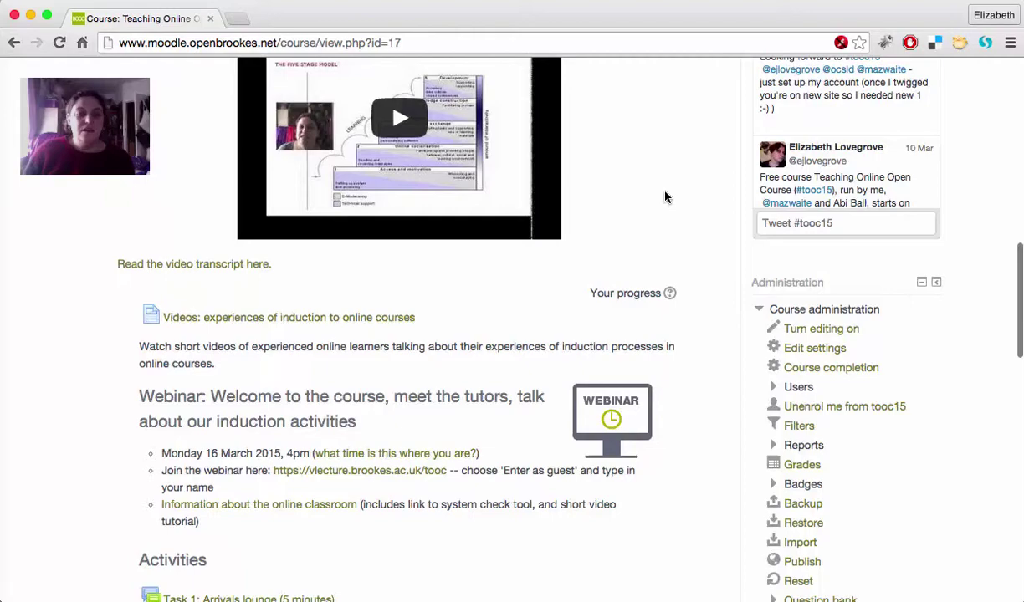
scroll(665, 197, down, 10)
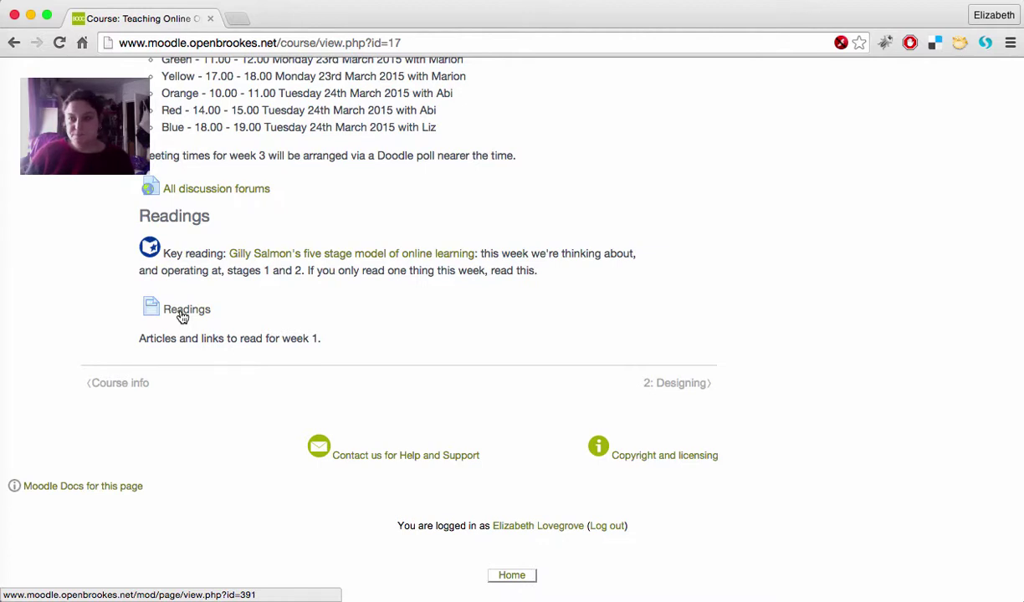
scroll(182, 316, up, 20)
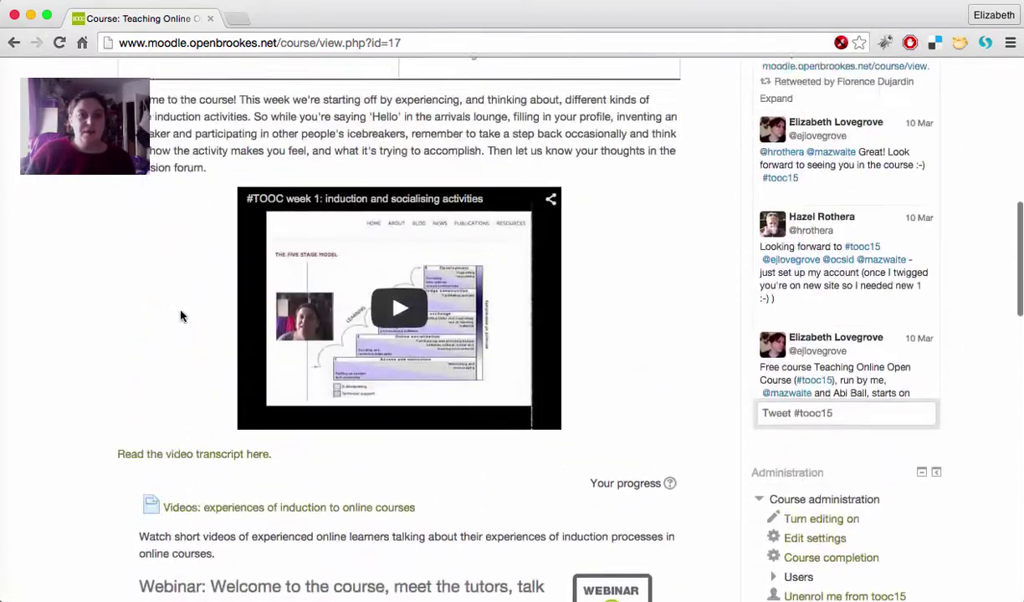
scroll(183, 316, up, 10)
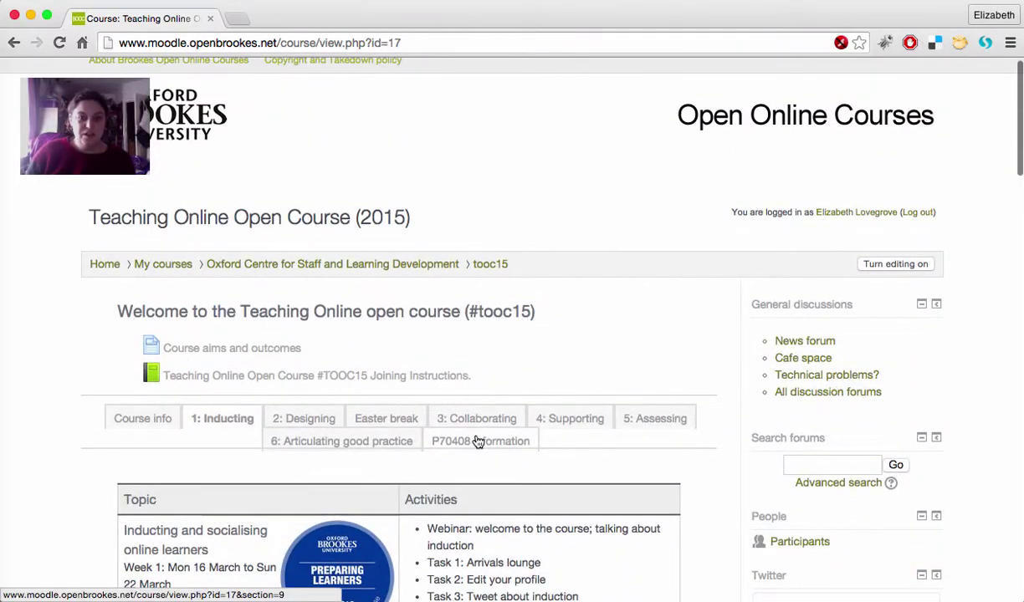
- Read the P70408 assessment information section, then go to the Technical problems? forum
click(477, 442)
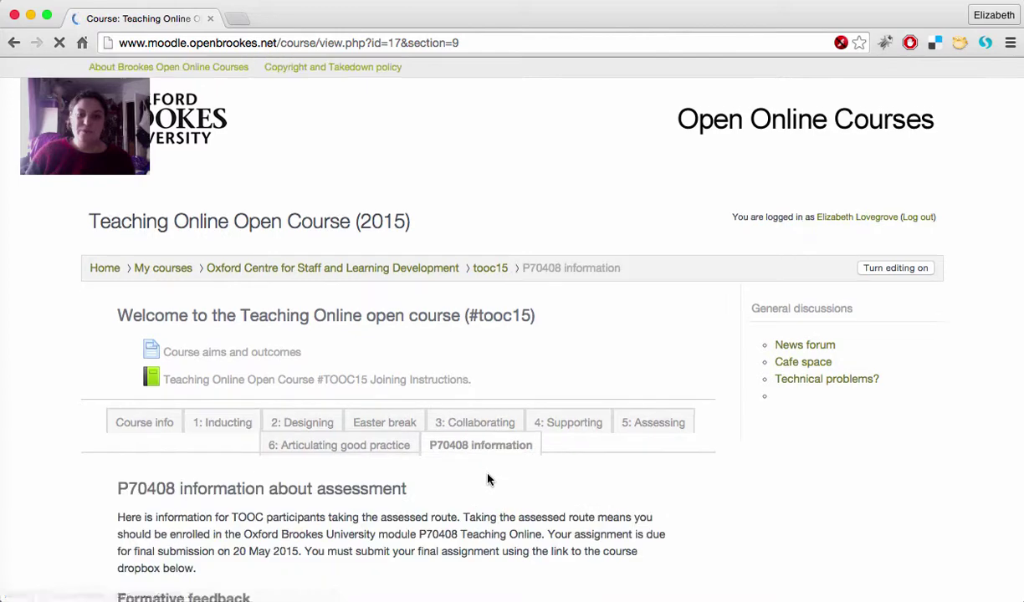
scroll(488, 479, down, 2)
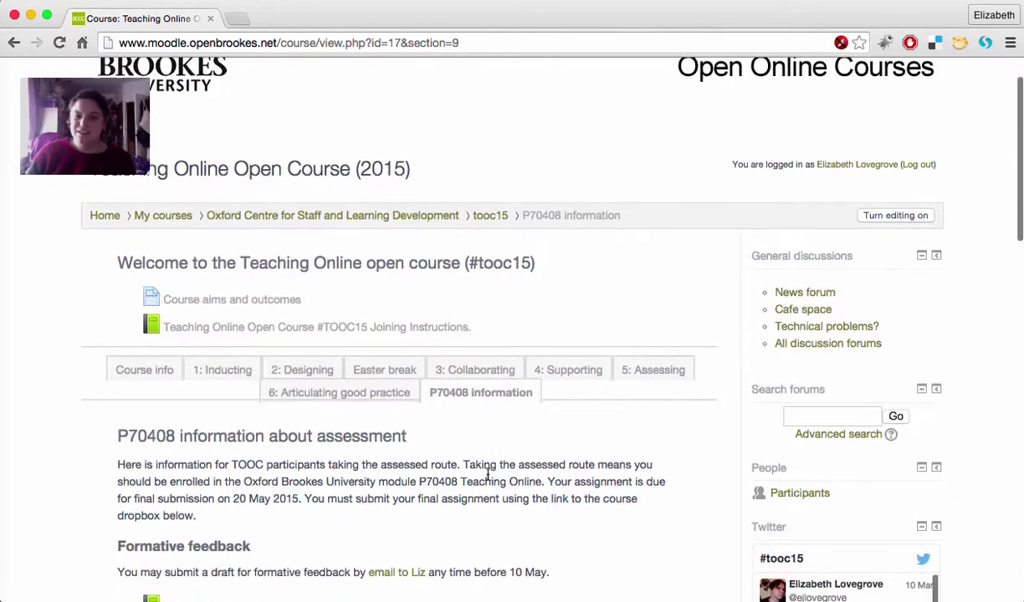
scroll(488, 474, down, 5)
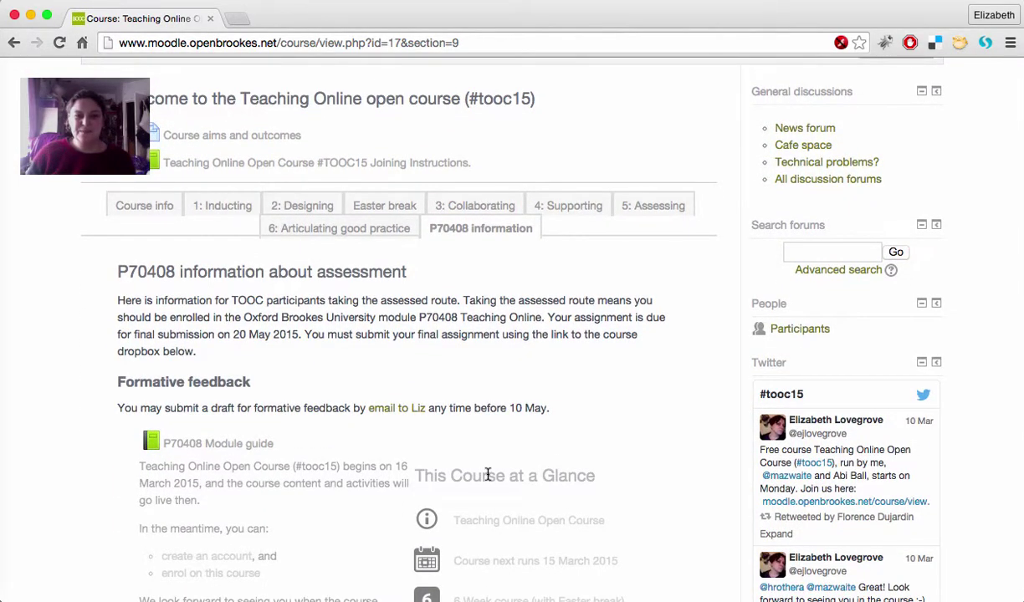
scroll(488, 474, up, 4)
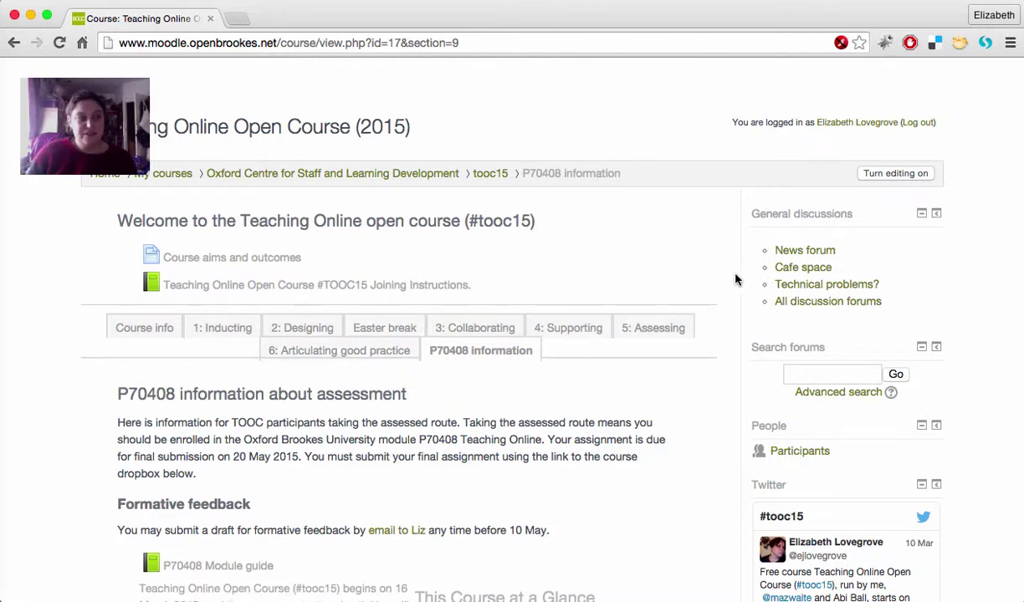
click(823, 286)
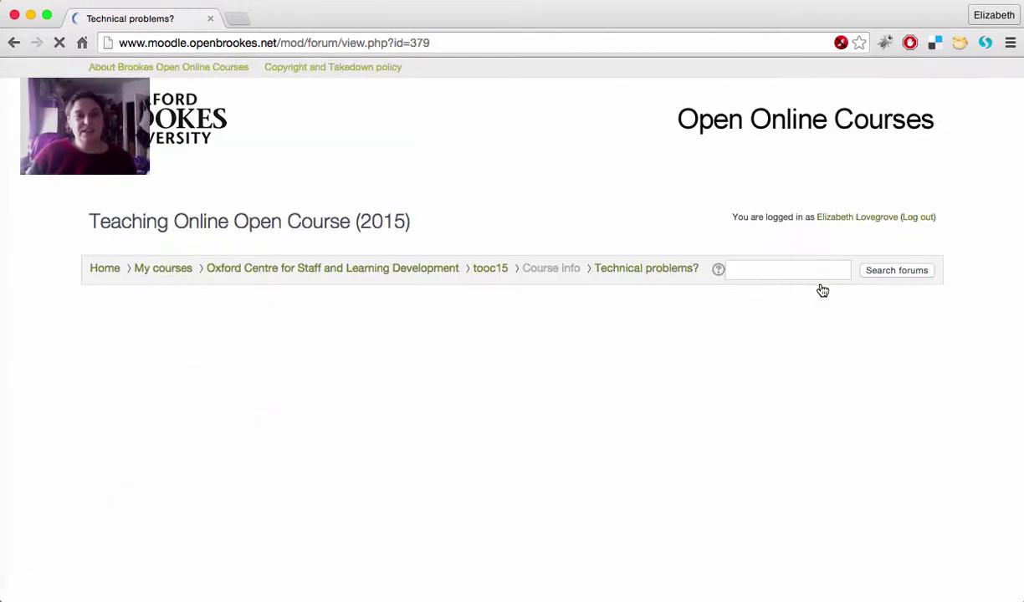